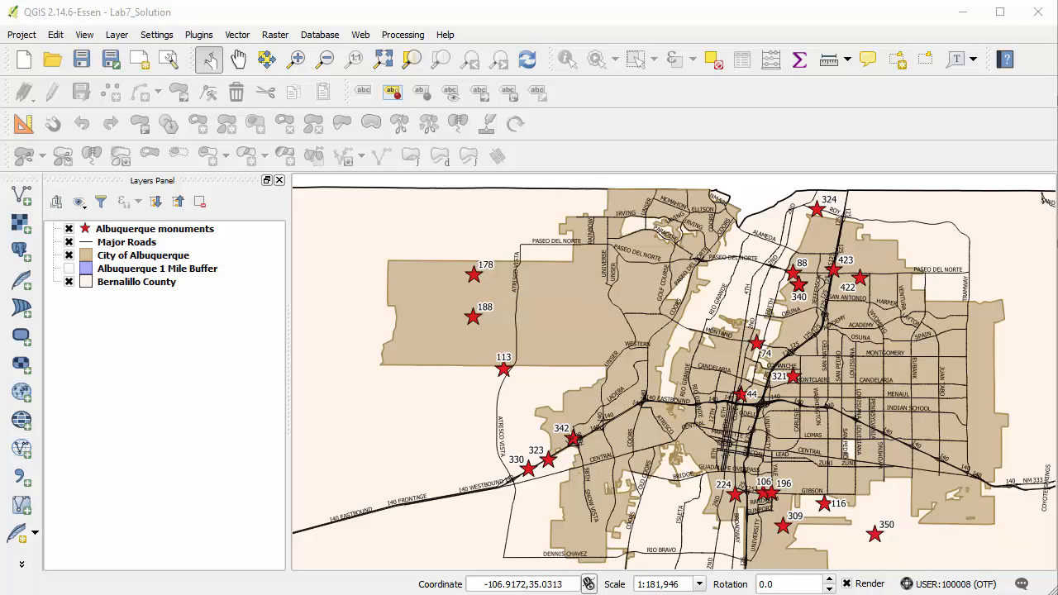
- Create a new print composer titled "Lab 7 Print"
{"action": "left_click", "coordinate": [154, 359]}
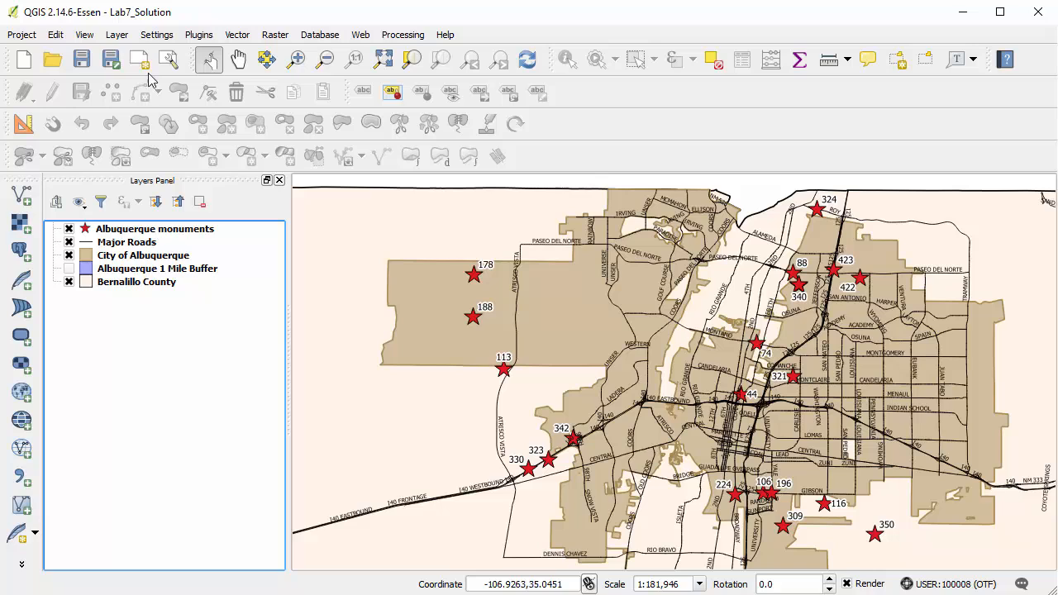
{"action": "left_click", "coordinate": [22, 35]}
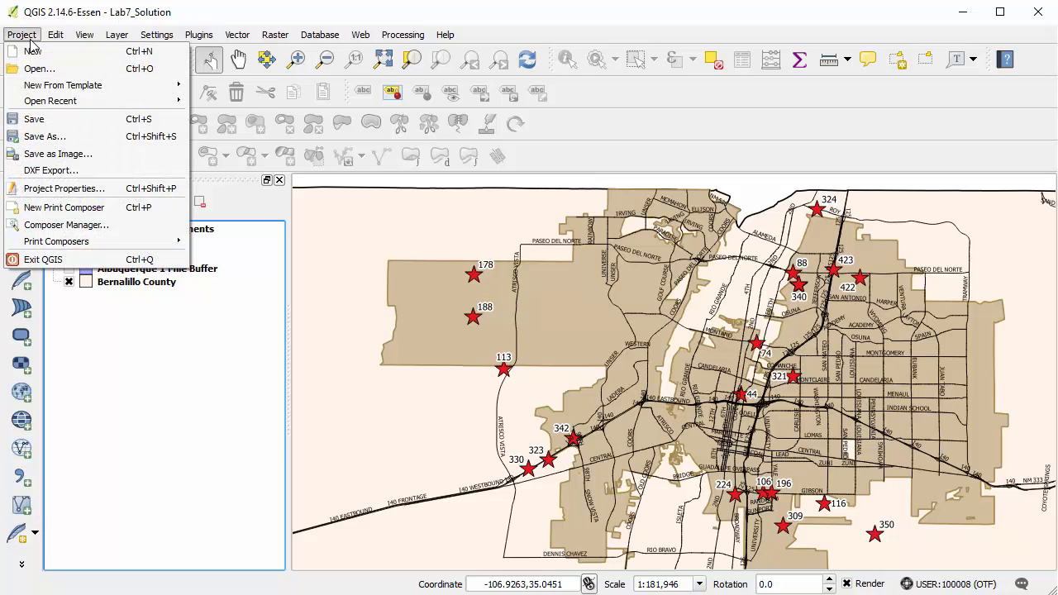
{"action": "left_click", "coordinate": [116, 207]}
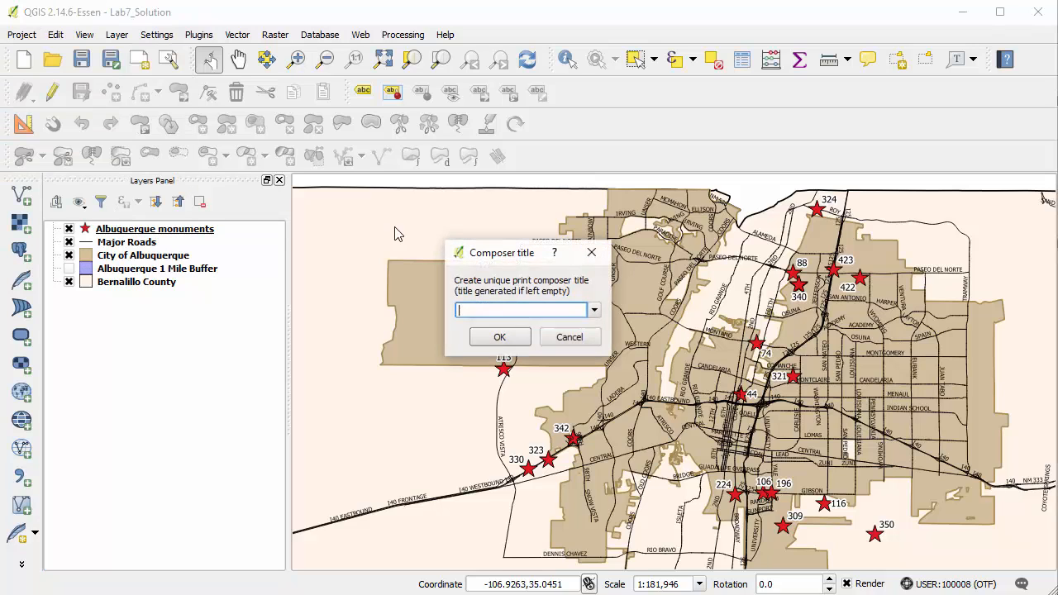
{"action": "left_click", "coordinate": [569, 338]}
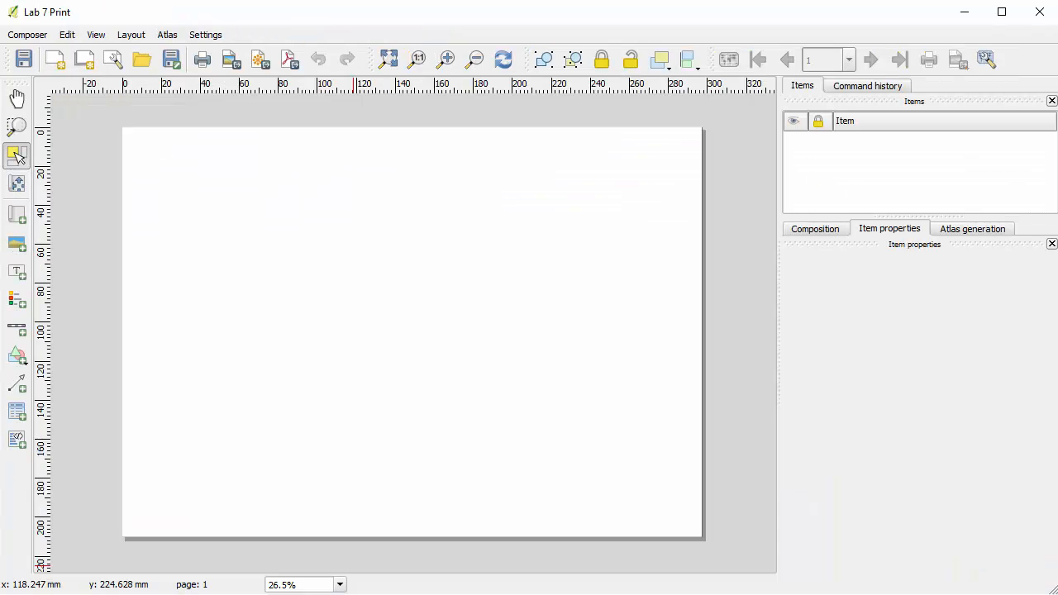
- Add a map item to the page and widen it to about 285 mm, leaving space above it for a title
{"action": "left_click", "coordinate": [16, 215]}
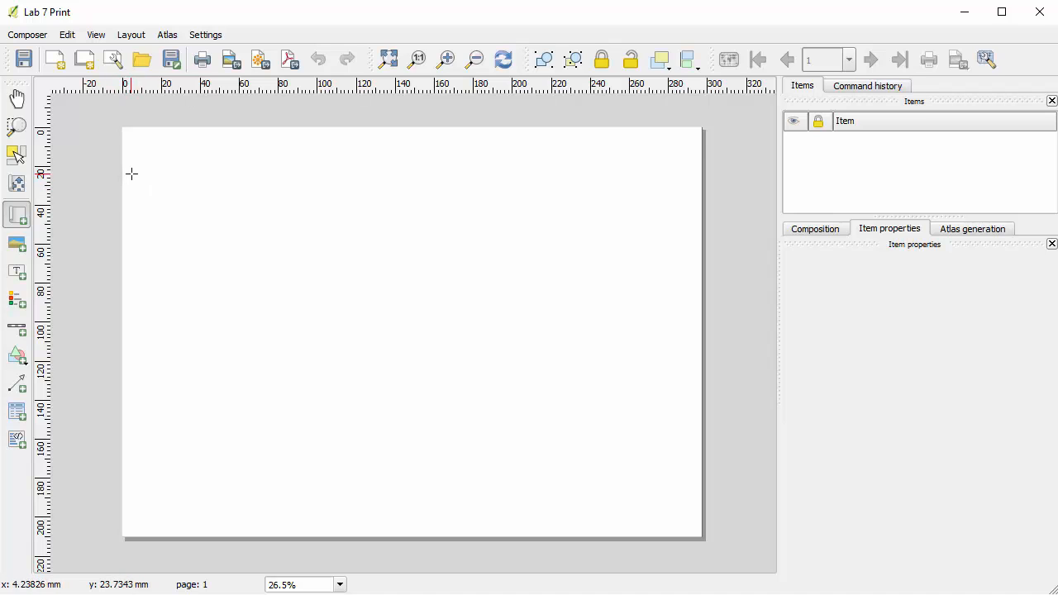
{"action": "left_click_drag", "start_coordinate": [132, 174], "coordinate": [572, 511]}
{"action": "left_click", "coordinate": [16, 155]}
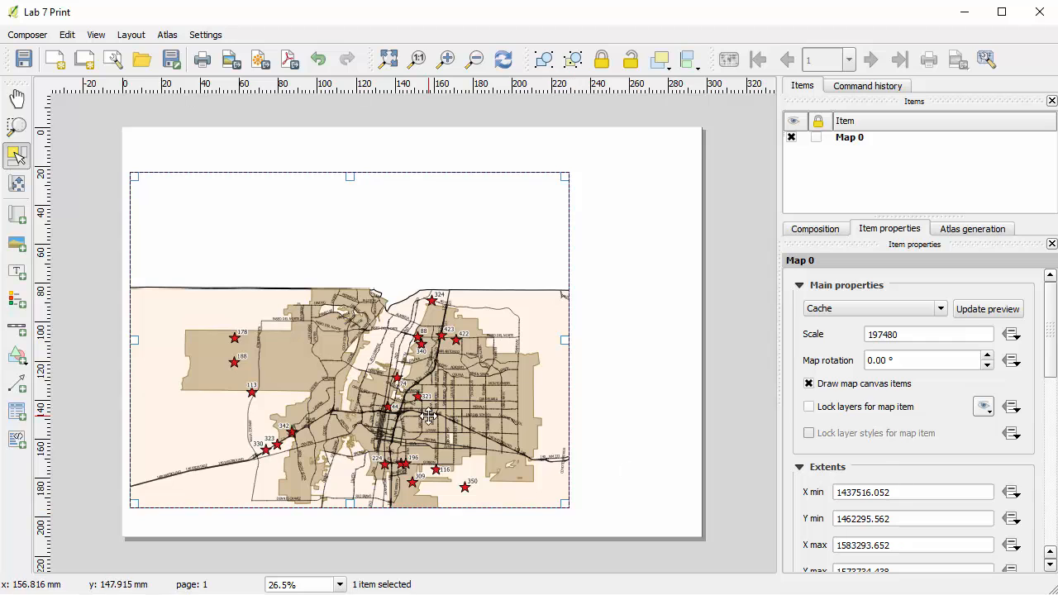
{"action": "left_click_drag", "start_coordinate": [565, 177], "coordinate": [689, 176]}
- Set the map item's extent to match the map canvas extent and refresh its preview
{"action": "scroll", "coordinate": [1055, 357], "scroll_direction": "down", "scroll_amount": 3}
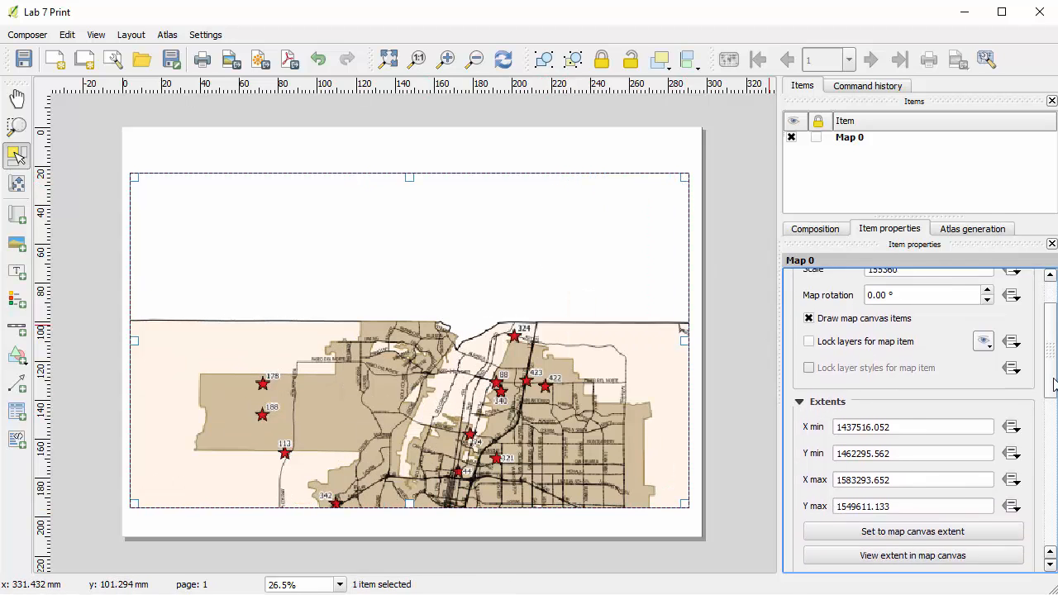
{"action": "left_click", "coordinate": [947, 490]}
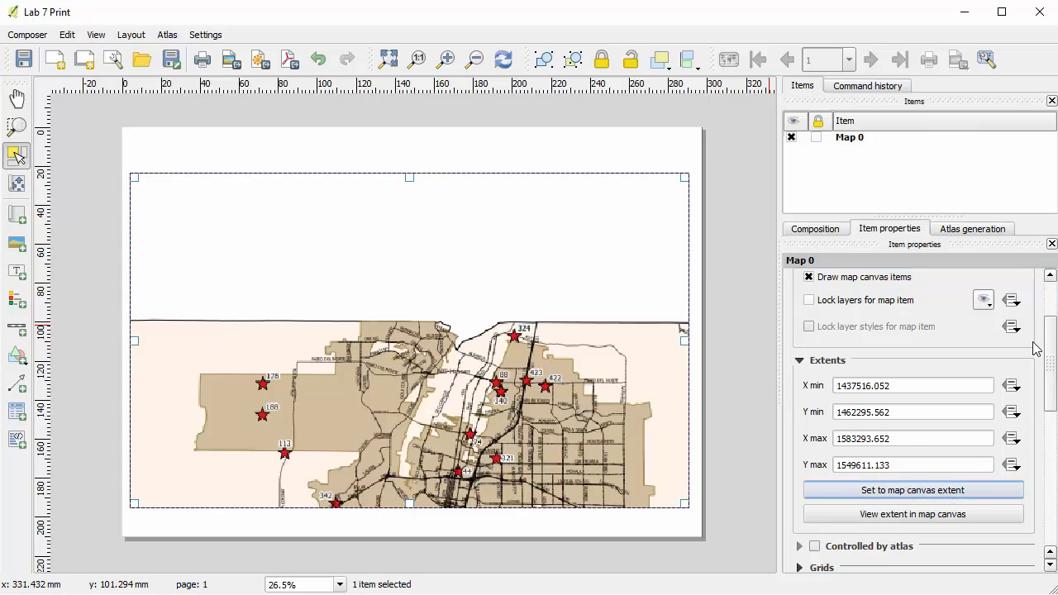
{"action": "scroll", "coordinate": [1048, 324], "scroll_direction": "up", "scroll_amount": 3}
{"action": "left_click", "coordinate": [997, 310]}
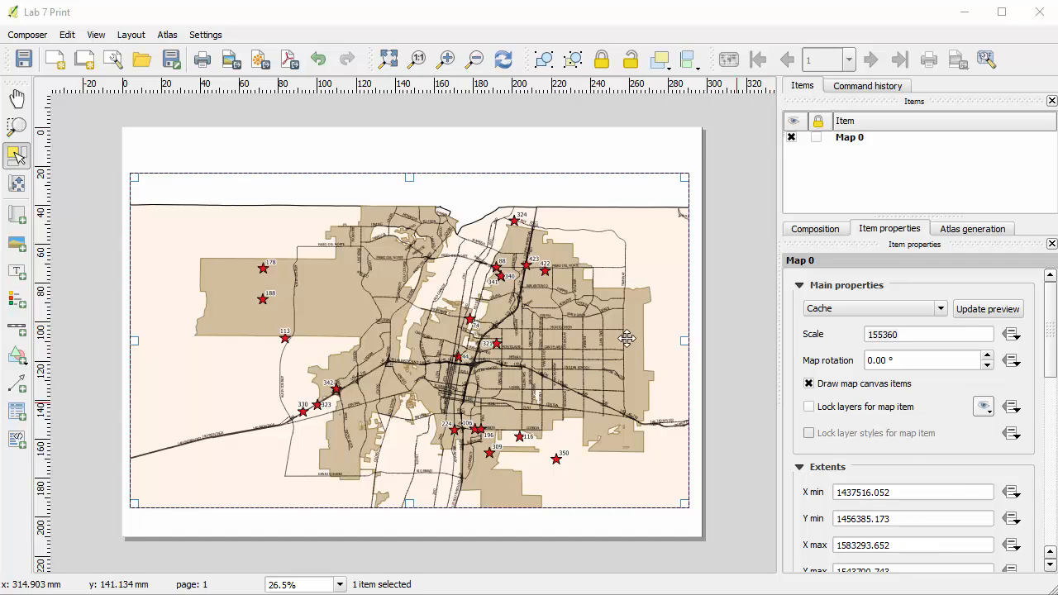
- Add a label across the page above the map with the text "Albuquerque Vertical Control Monuments"
{"action": "left_click", "coordinate": [16, 271]}
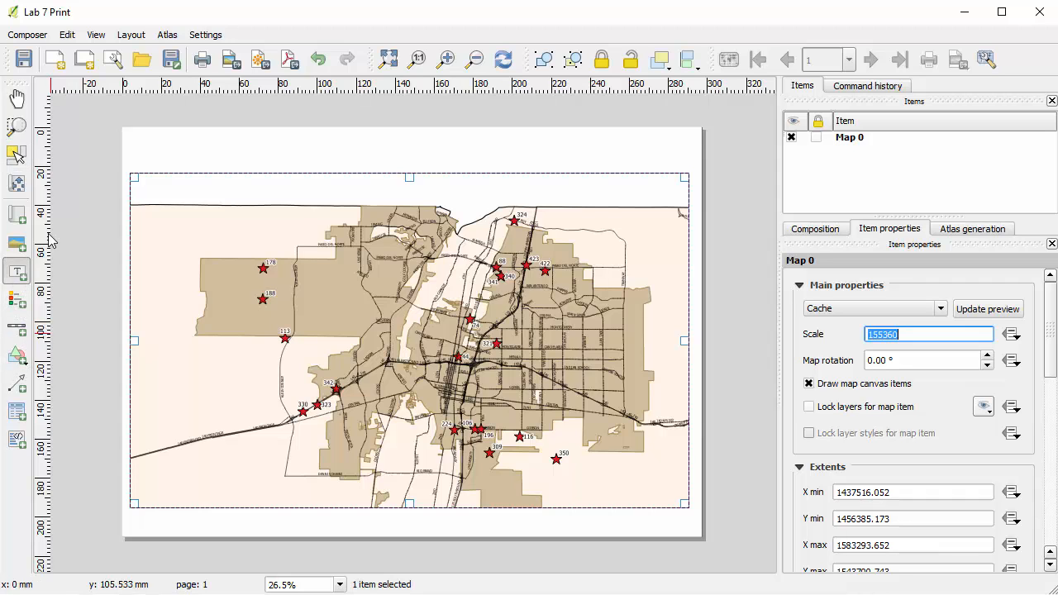
{"action": "left_click_drag", "start_coordinate": [130, 130], "coordinate": [686, 172]}
{"action": "left_click_drag", "start_coordinate": [966, 371], "coordinate": [785, 310]}
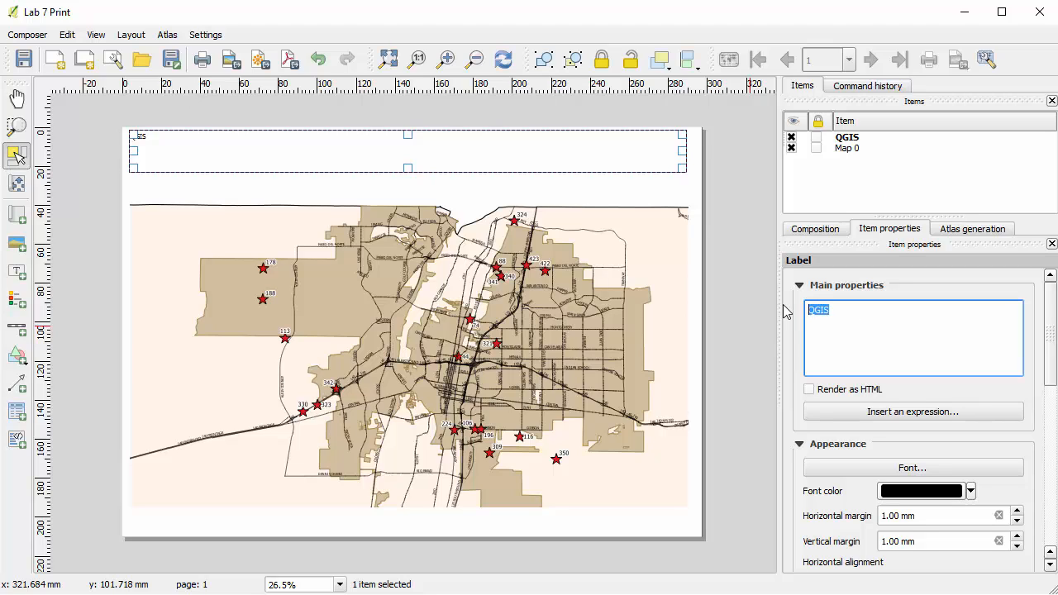
{"action": "type", "text": "Albuquerque "}
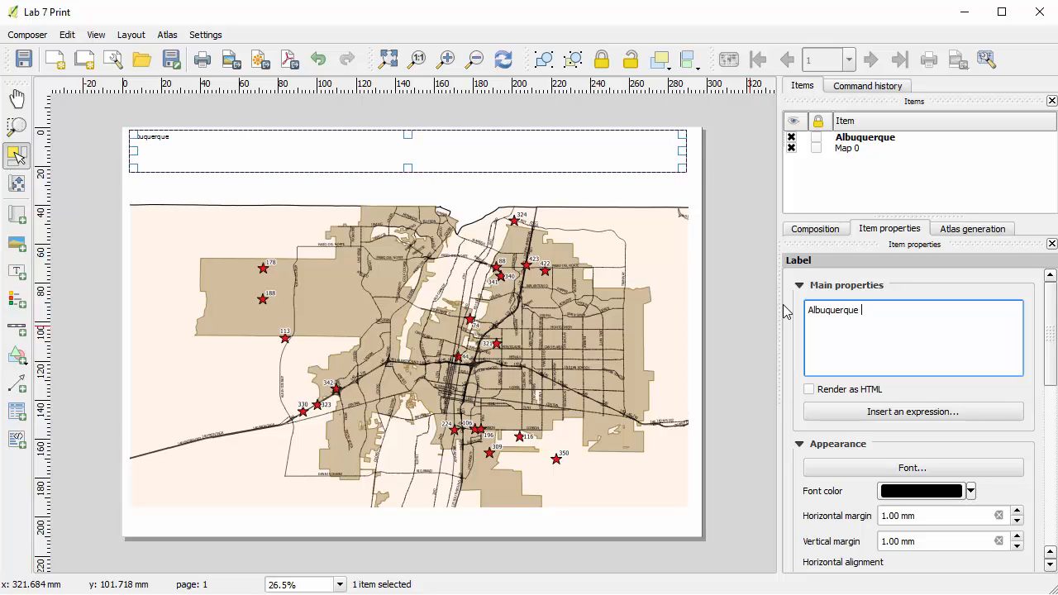
{"action": "type", "text": "Vertical Control Monuments"}
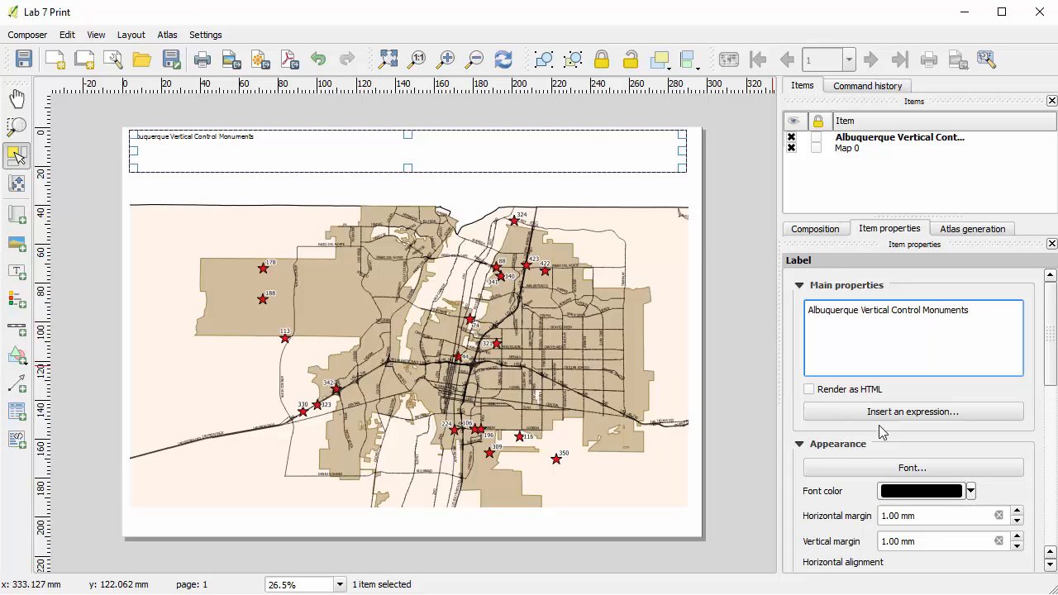
- Format the title label in bold at size 36 with centered horizontal alignment
{"action": "left_click", "coordinate": [927, 472]}
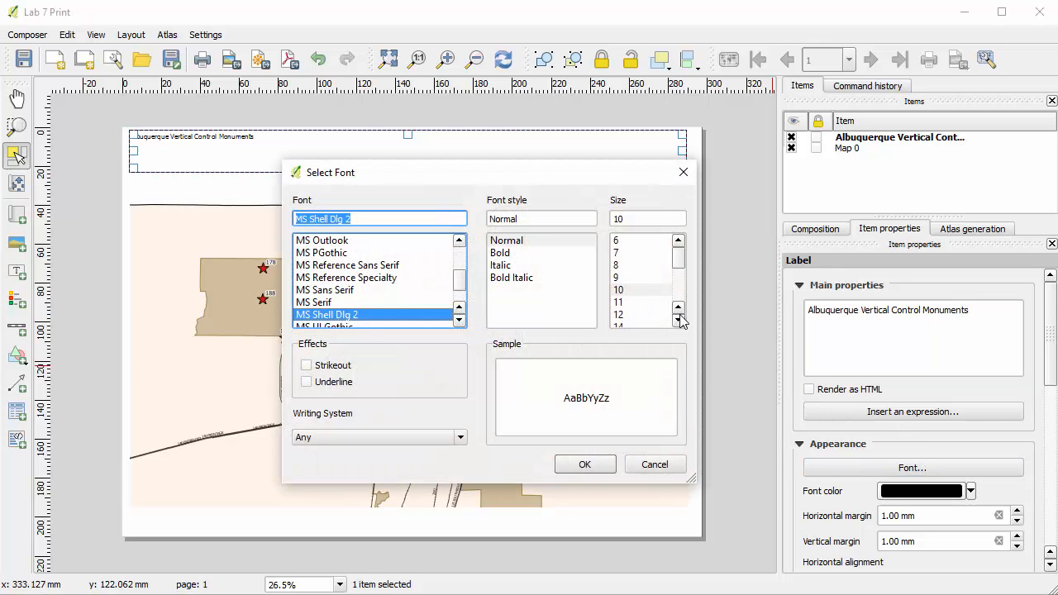
{"action": "left_click_drag", "start_coordinate": [679, 320], "coordinate": [681, 321]}
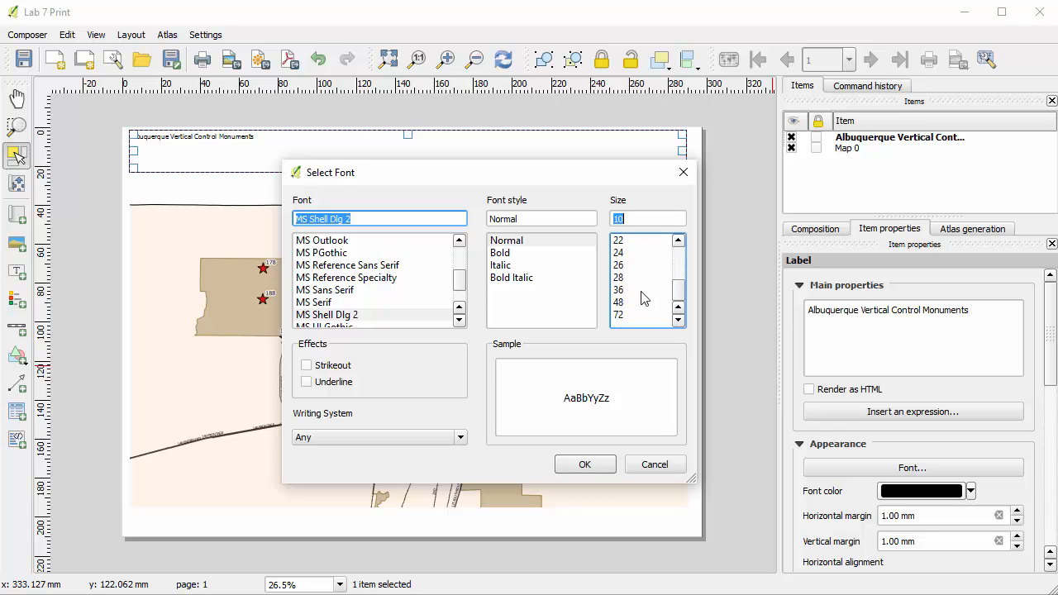
{"action": "left_click", "coordinate": [642, 290]}
{"action": "left_click", "coordinate": [515, 253]}
{"action": "left_click", "coordinate": [585, 466]}
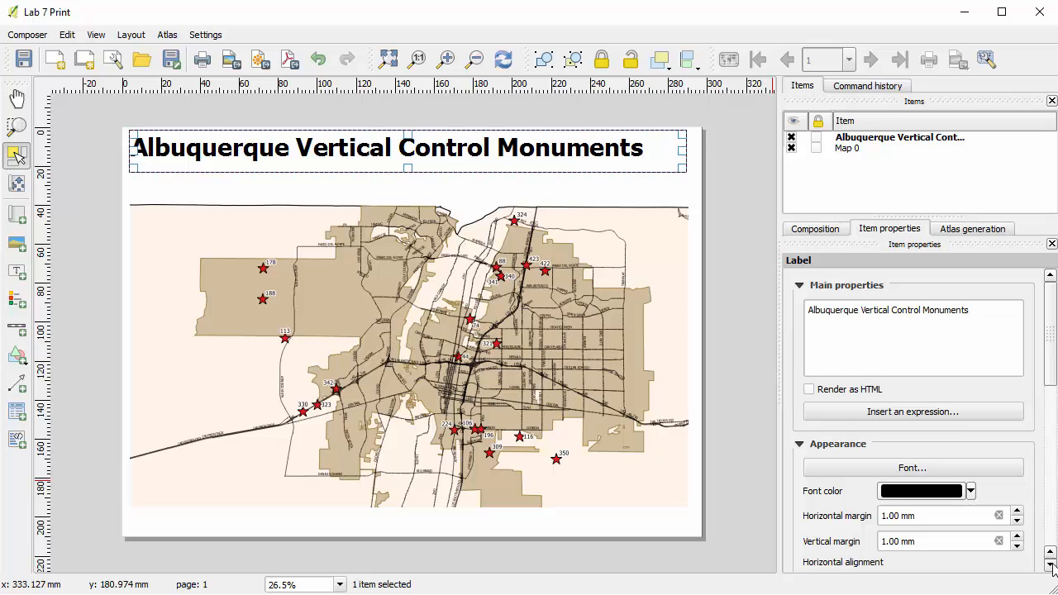
{"action": "scroll", "coordinate": [1050, 557], "scroll_direction": "down", "scroll_amount": 3}
{"action": "left_click", "coordinate": [849, 514]}
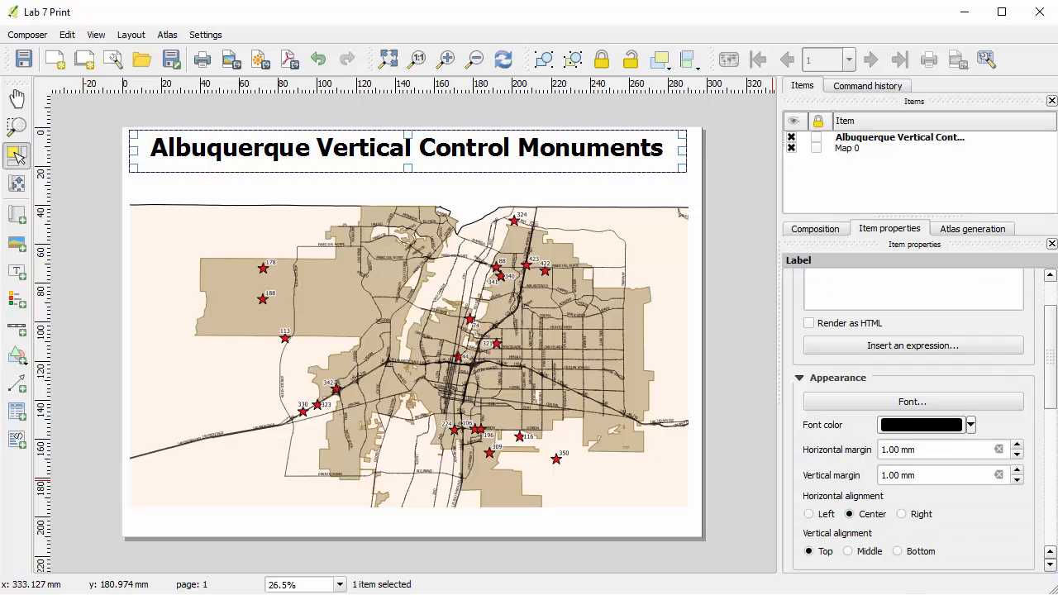
{"action": "left_click", "coordinate": [739, 257]}
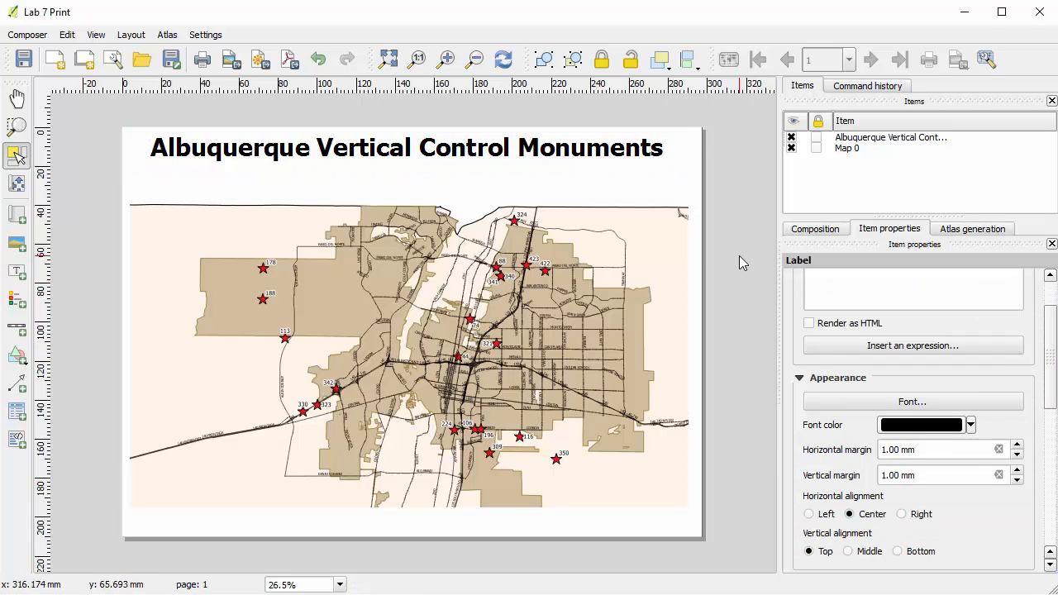
- Add a legend and position it in the lower-left corner of the map
{"action": "left_click", "coordinate": [16, 301]}
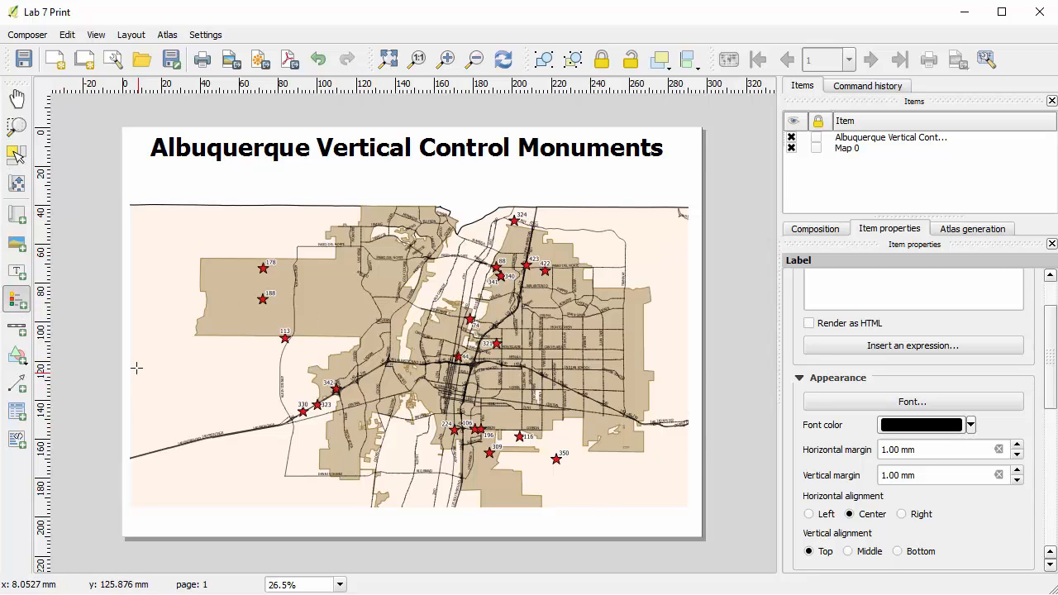
{"action": "left_click_drag", "start_coordinate": [130, 364], "coordinate": [287, 511]}
{"action": "left_click_drag", "start_coordinate": [212, 412], "coordinate": [215, 474]}
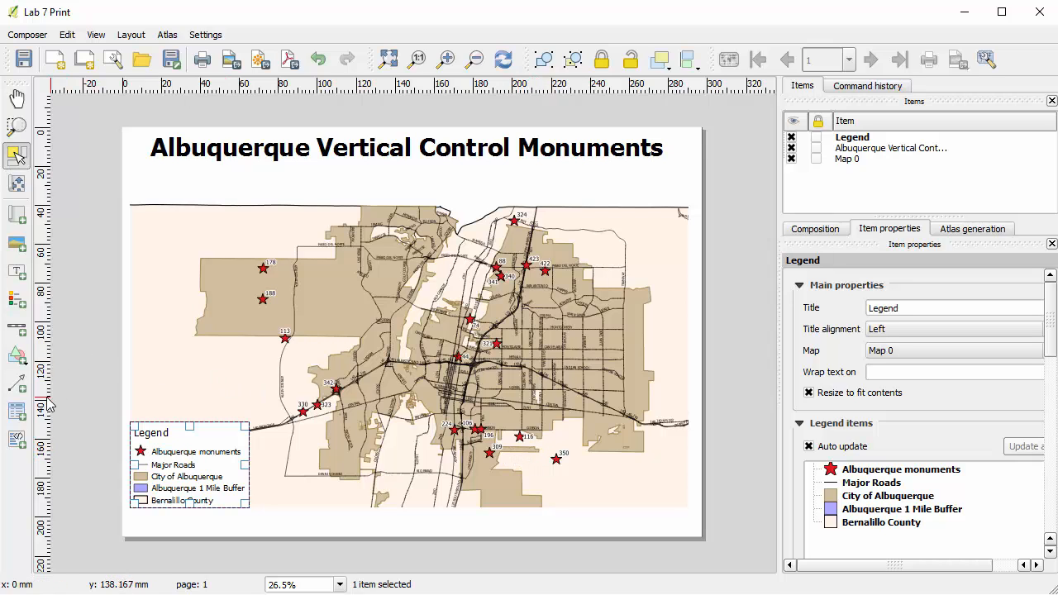
- Add a credits label in the map's lower-right corner reading "Map By:" plus the author's name, with "Data from: NGS, ...." on a second line
{"action": "left_click", "coordinate": [17, 271]}
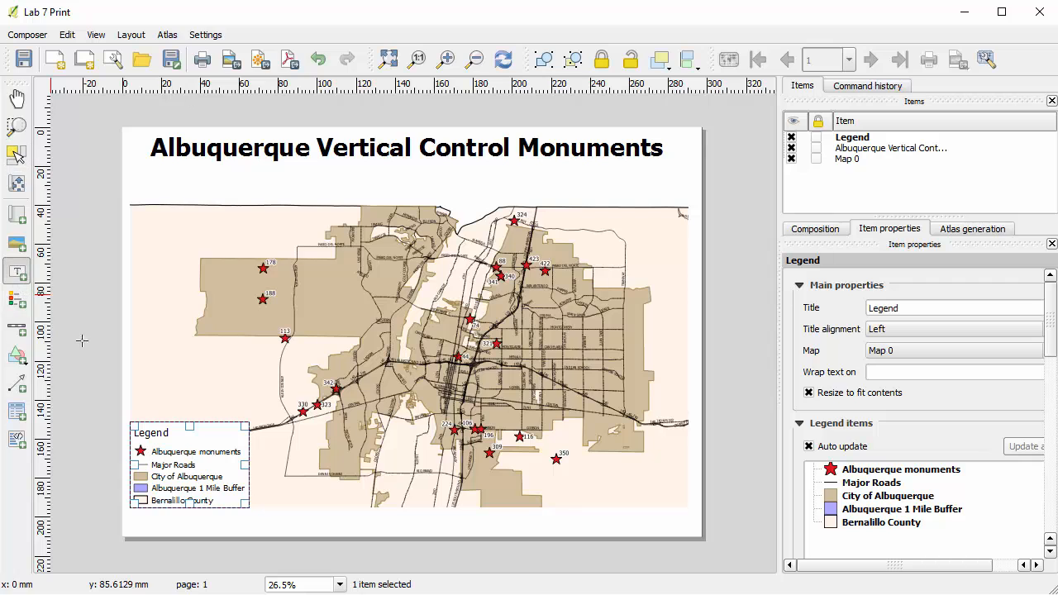
{"action": "left_click_drag", "start_coordinate": [581, 468], "coordinate": [687, 510]}
{"action": "double_click", "coordinate": [811, 331]}
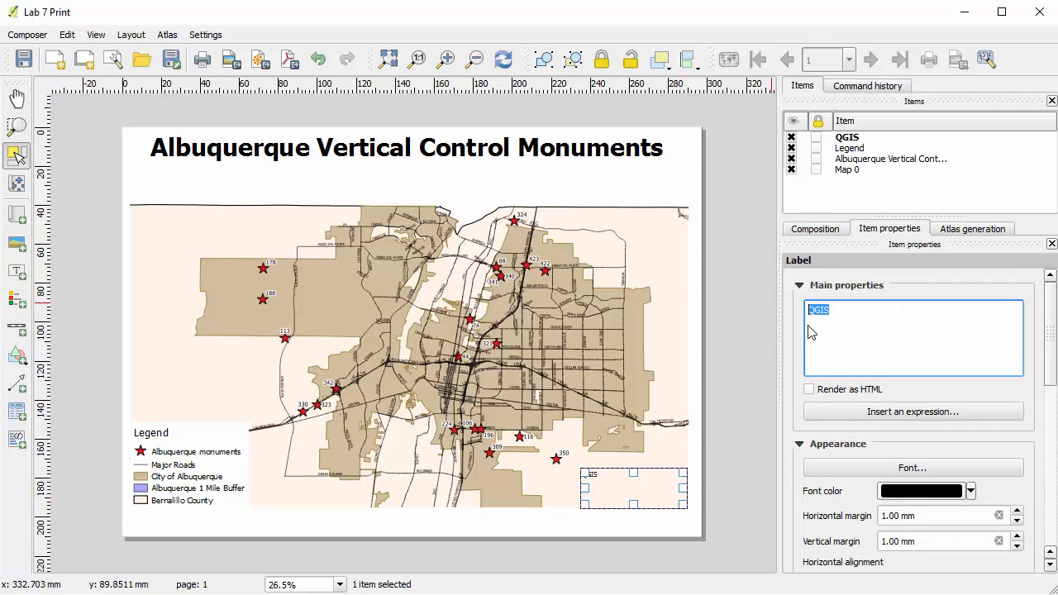
{"action": "type", "text": "Map By: "}
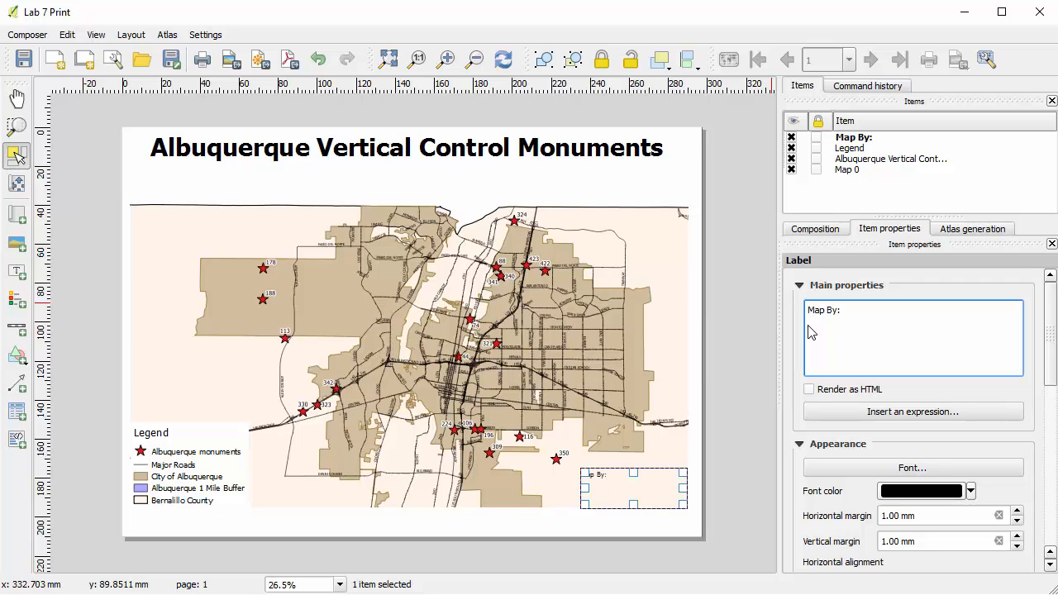
{"action": "type", "text": "Richard Smith"}
{"action": "key", "text": "Return"}
{"action": "type", "text": "Data from"}
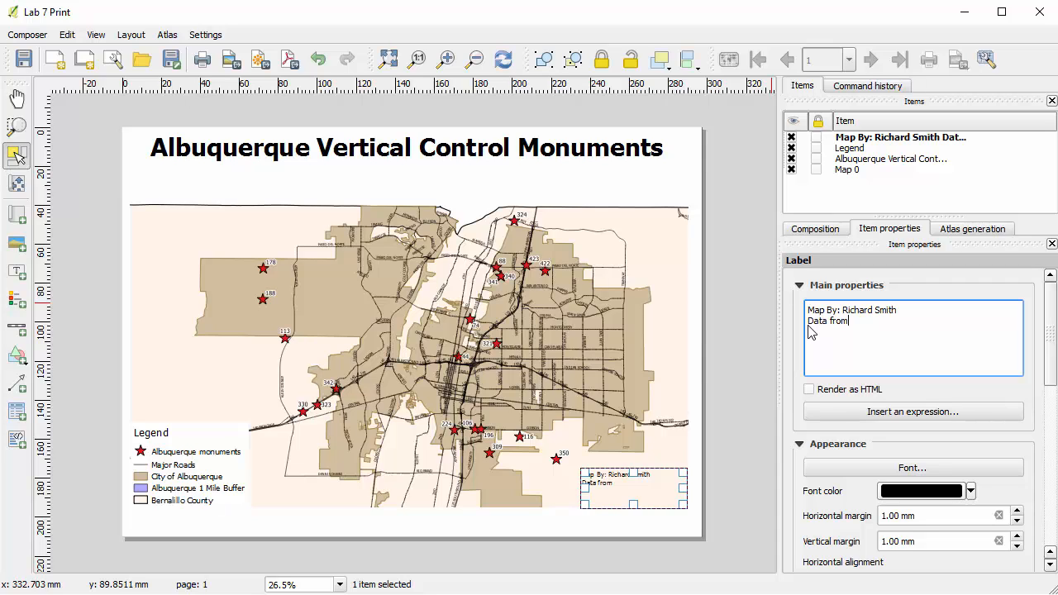
{"action": "type", "text": ": NGS, ...."}
{"action": "left_click", "coordinate": [747, 370]}
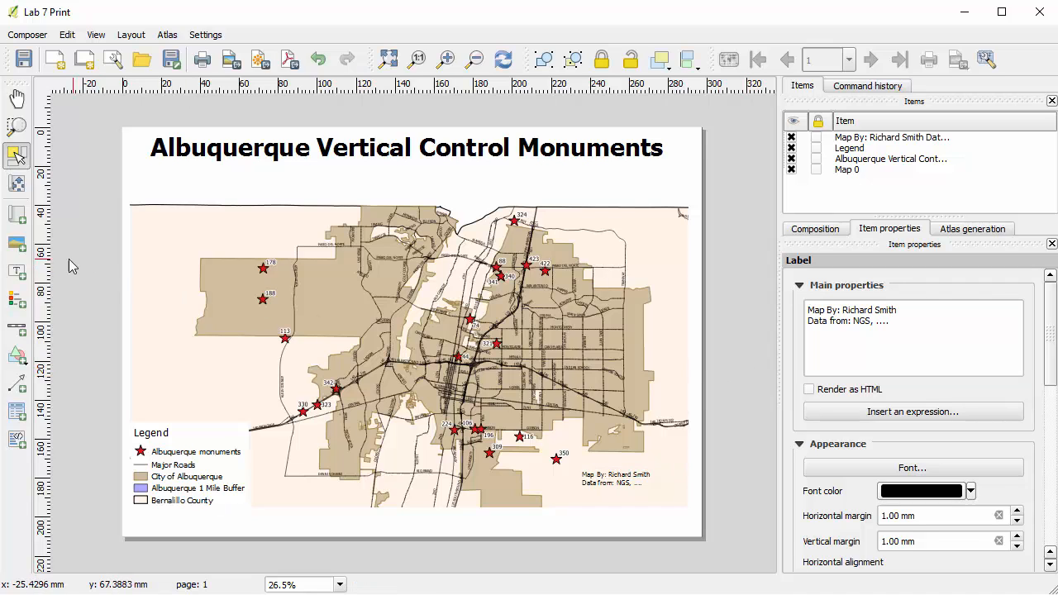
- Add a scale bar just below the map, beside the legend, and set its units to Feet
{"action": "left_click", "coordinate": [16, 327]}
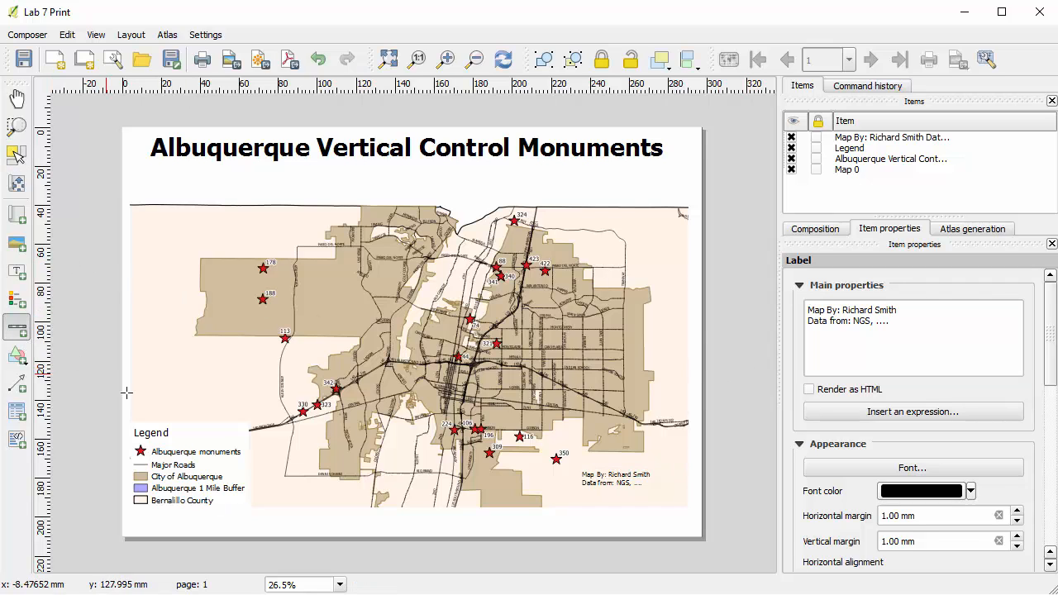
{"action": "left_click", "coordinate": [284, 517]}
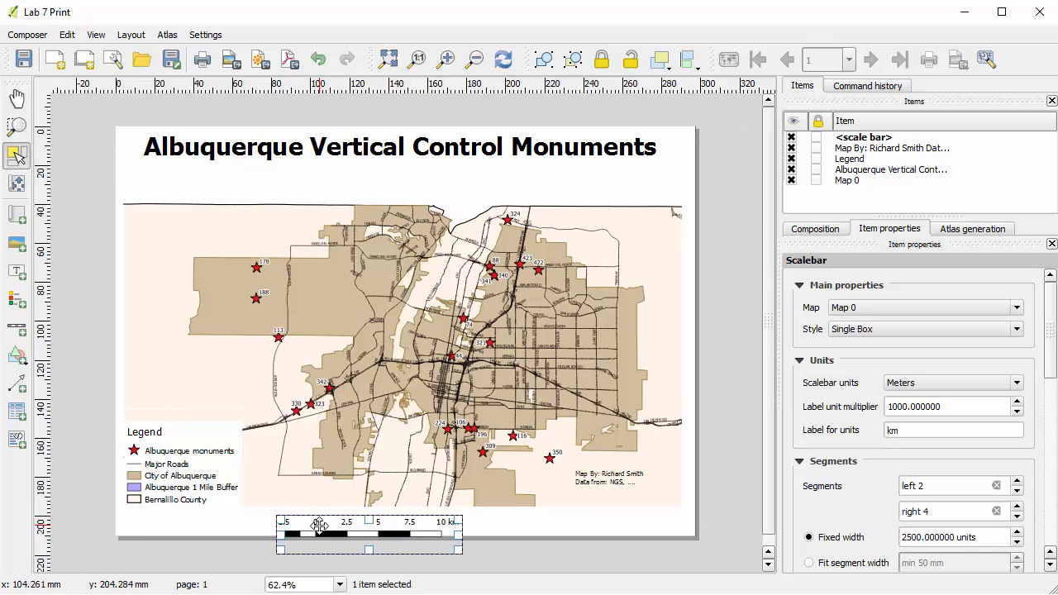
{"action": "left_click_drag", "start_coordinate": [319, 525], "coordinate": [320, 516]}
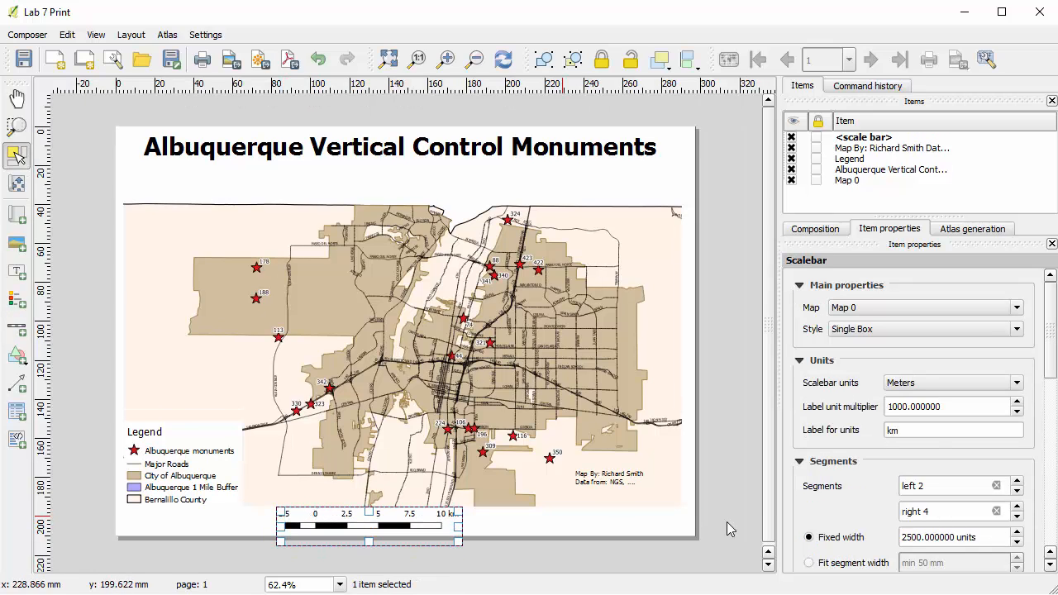
{"action": "left_click", "coordinate": [1014, 386]}
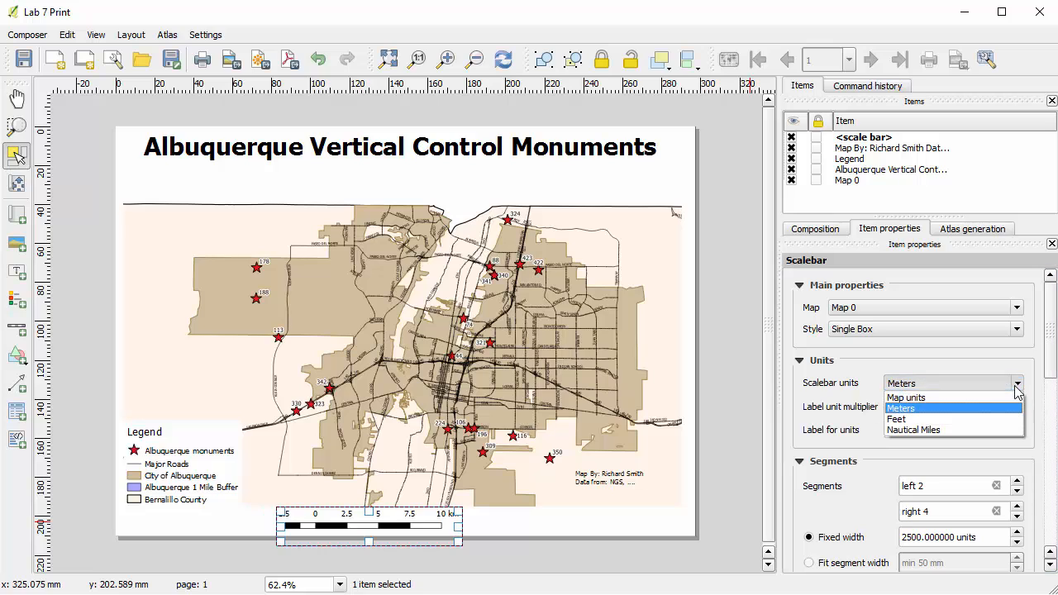
{"action": "left_click", "coordinate": [964, 420]}
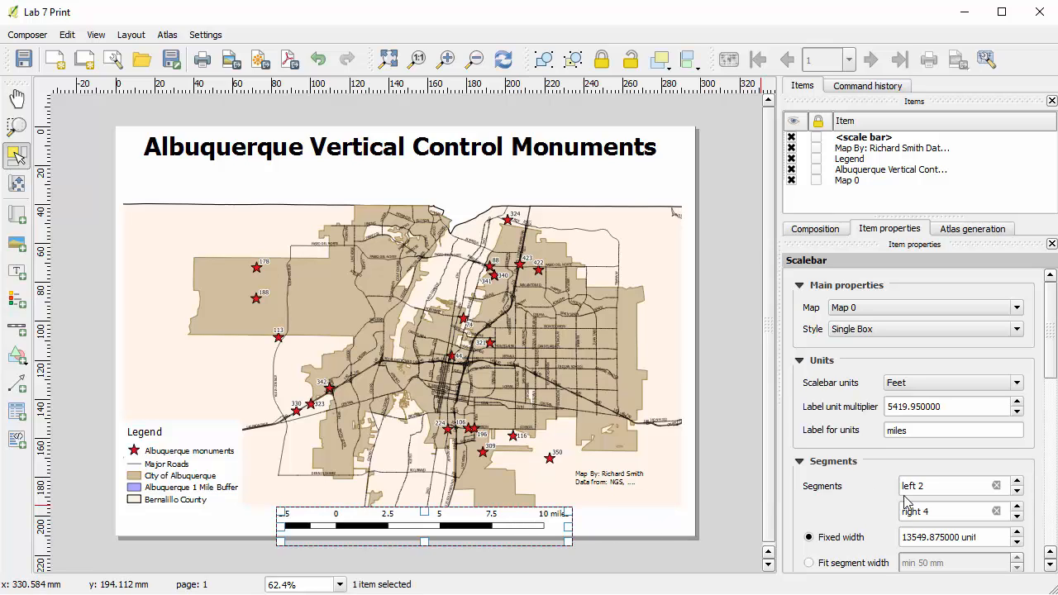
- Set the scale bar to 0 left segments and 2 right segments
{"action": "left_click", "coordinate": [1019, 493]}
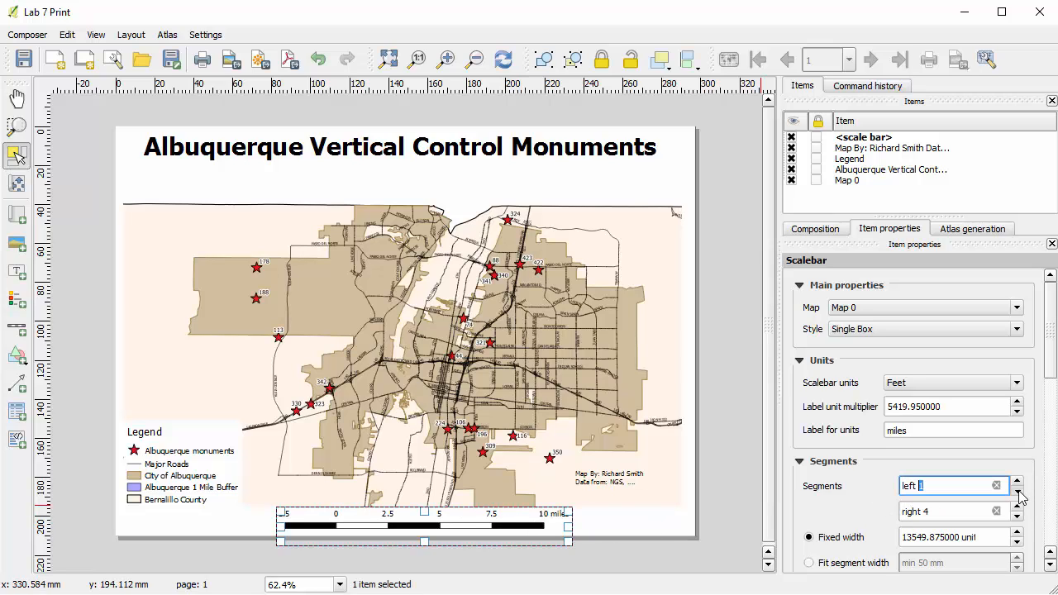
{"action": "left_click", "coordinate": [1018, 495]}
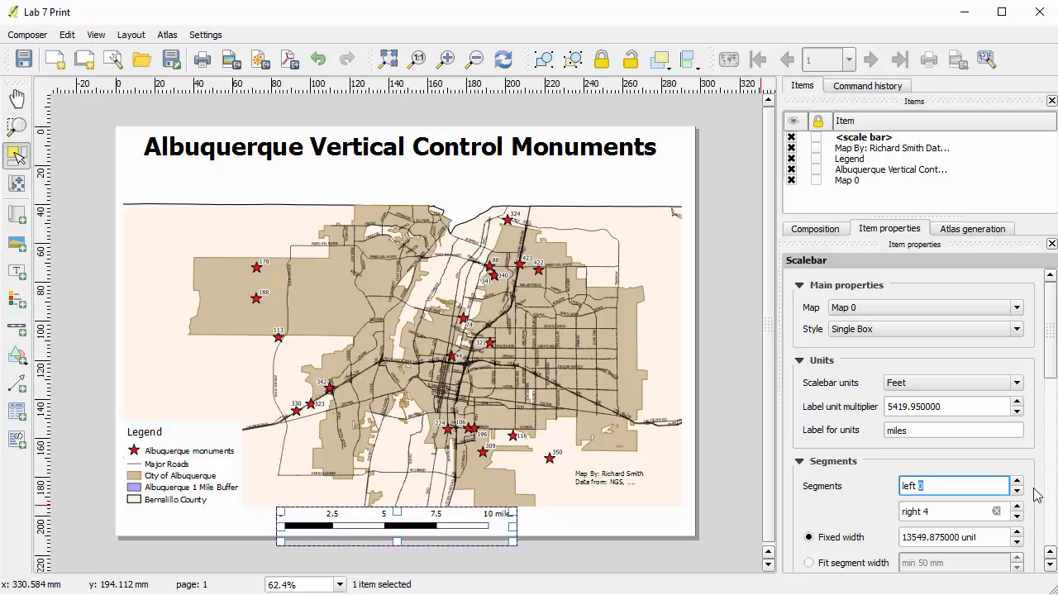
{"action": "left_click", "coordinate": [1033, 489]}
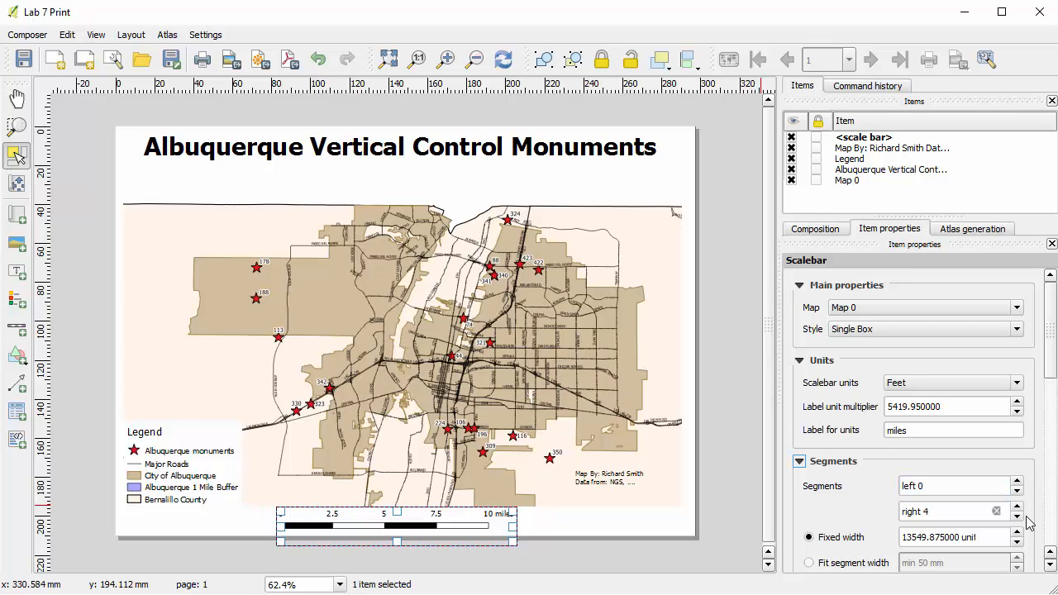
{"action": "left_click", "coordinate": [1017, 517]}
{"action": "left_click", "coordinate": [1017, 516]}
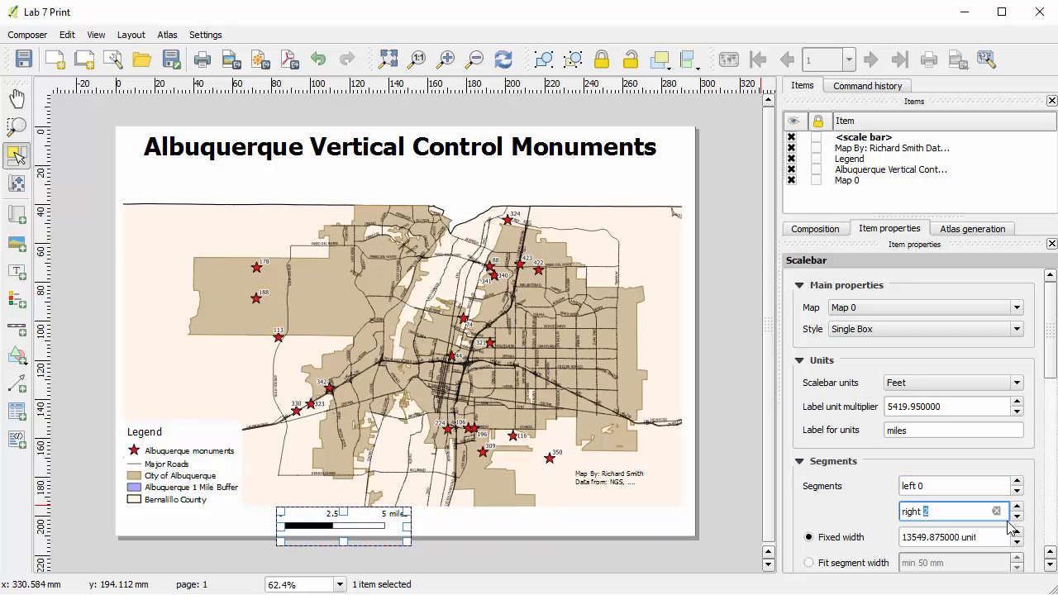
{"action": "left_click", "coordinate": [452, 520]}
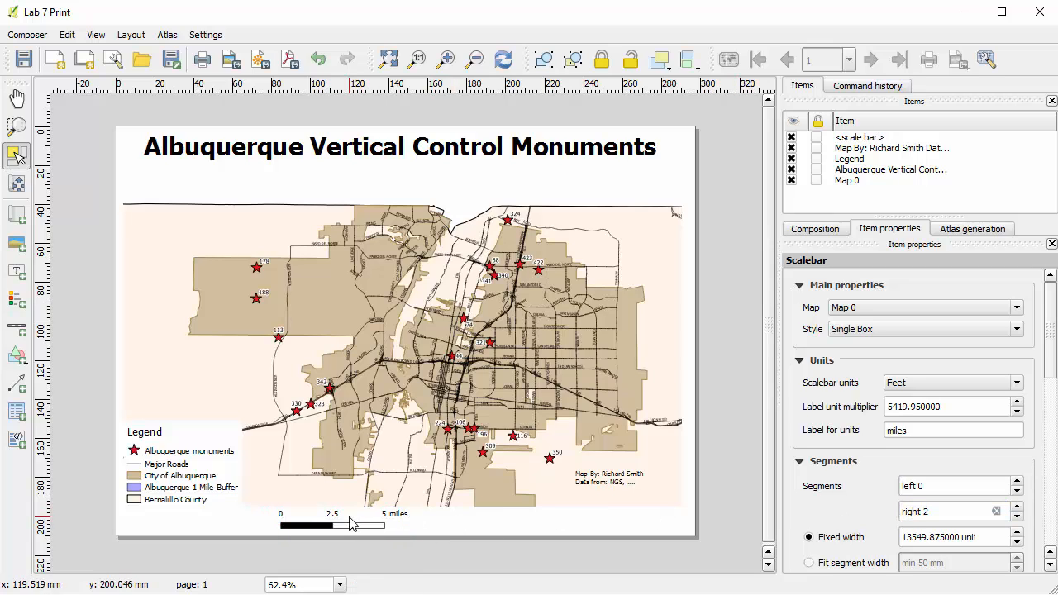
- Increase the scale bar's right segments to 4
{"action": "left_click", "coordinate": [349, 520]}
{"action": "left_click", "coordinate": [1017, 507]}
{"action": "left_click", "coordinate": [1017, 507]}
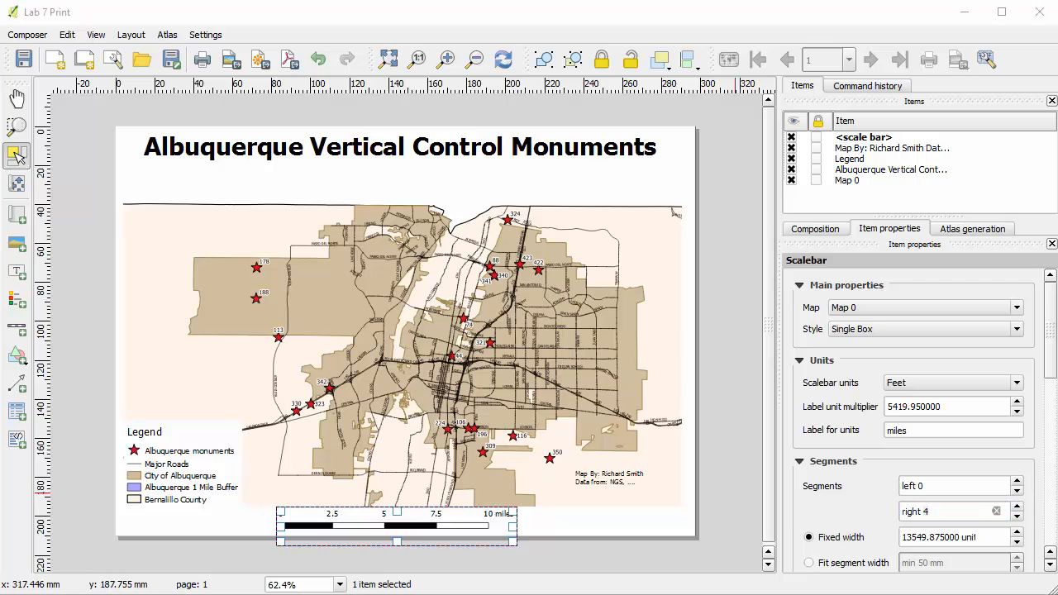
{"action": "left_click", "coordinate": [734, 348]}
- Enable a frame around the main map item
{"action": "left_click", "coordinate": [635, 253]}
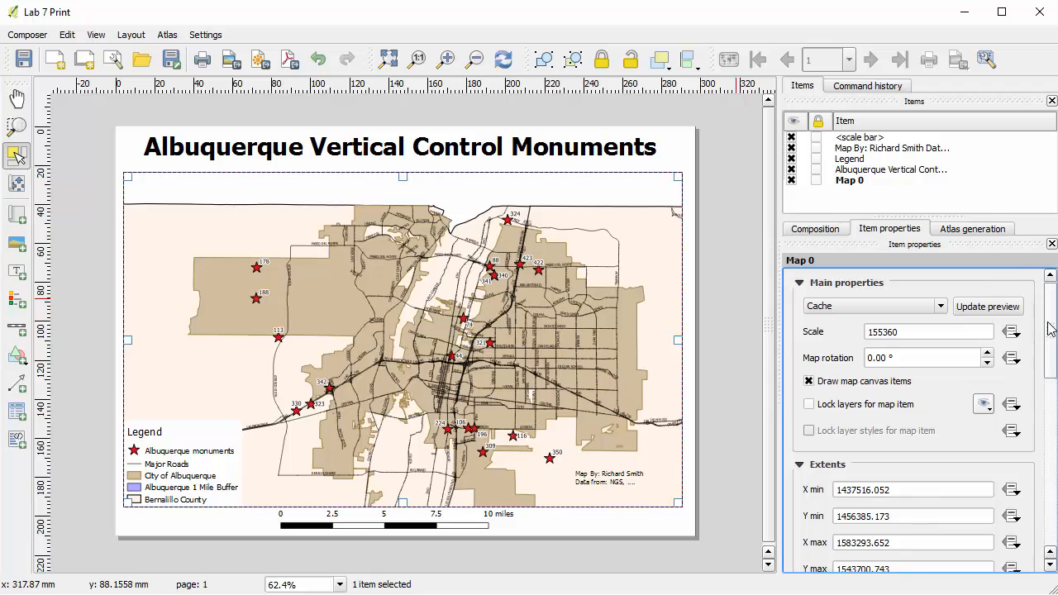
{"action": "left_click_drag", "start_coordinate": [1052, 306], "coordinate": [1051, 408]}
{"action": "left_click", "coordinate": [815, 447]}
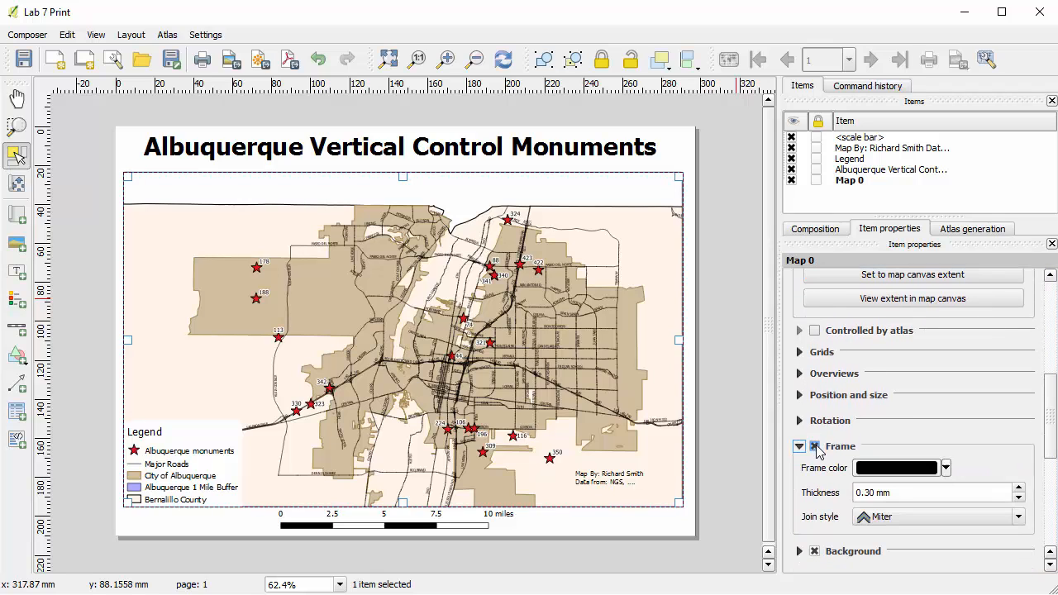
{"action": "left_click", "coordinate": [745, 355]}
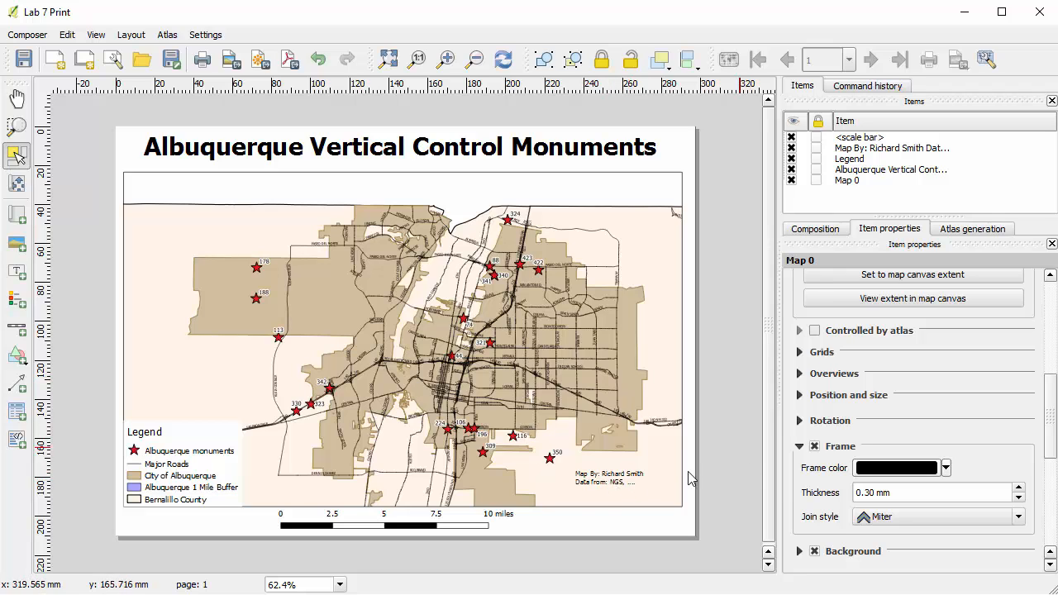
- Move the credits label down so that it sits against the lower edge of the map frame
{"action": "left_click", "coordinate": [602, 492]}
{"action": "left_click_drag", "start_coordinate": [626, 472], "coordinate": [628, 487]}
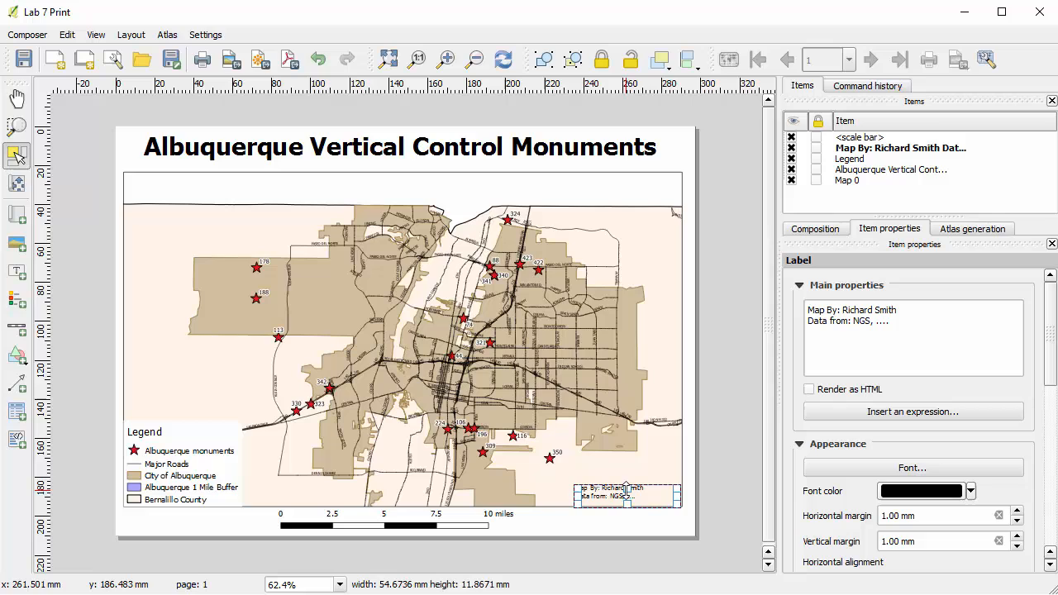
{"action": "left_click", "coordinate": [737, 463]}
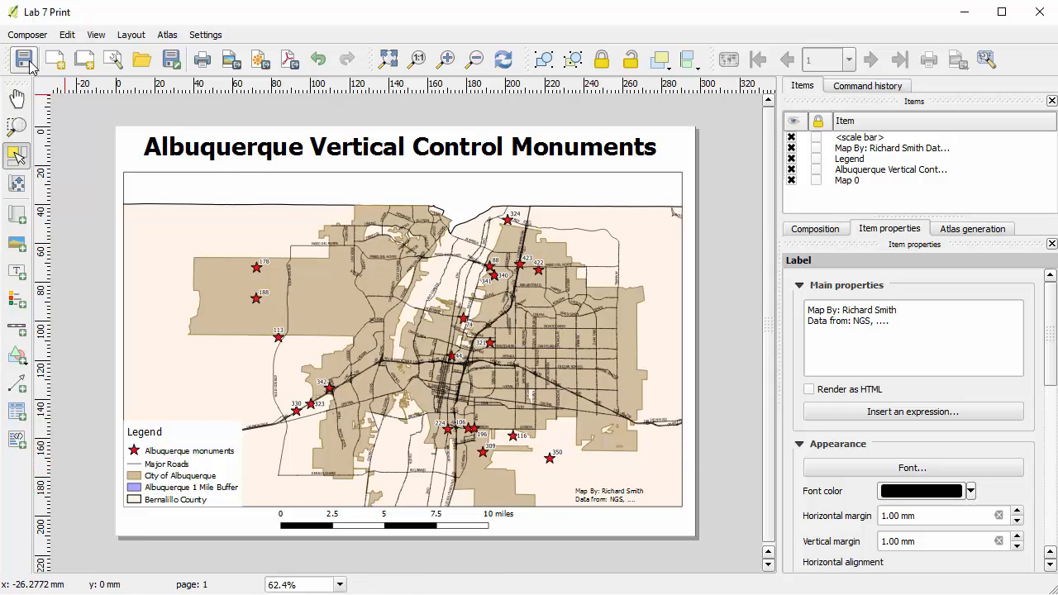